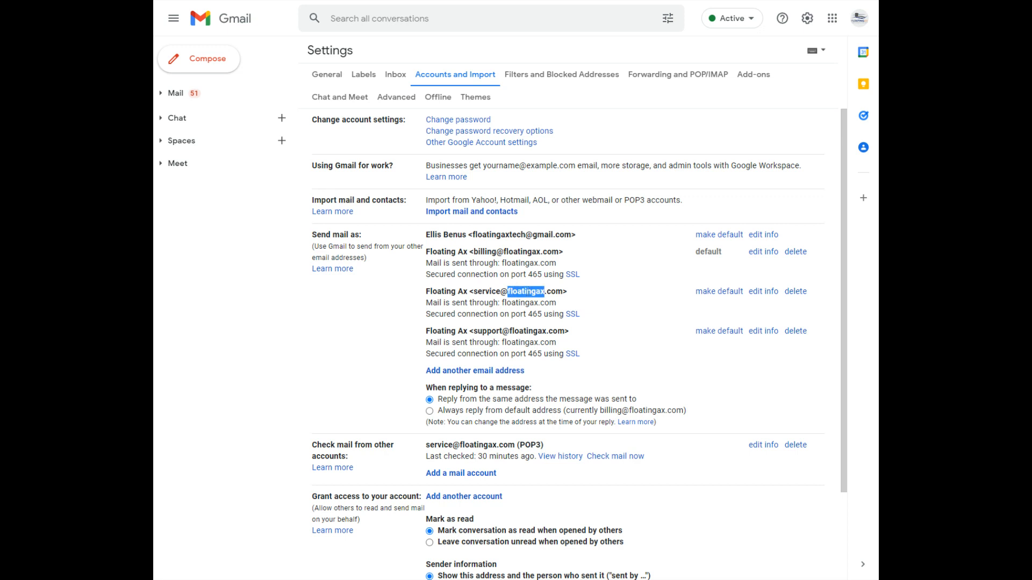
# - Review the Send mail as and Check mail from other accounts sections
pyautogui.click(345, 324)
pyautogui.click(860, 19)
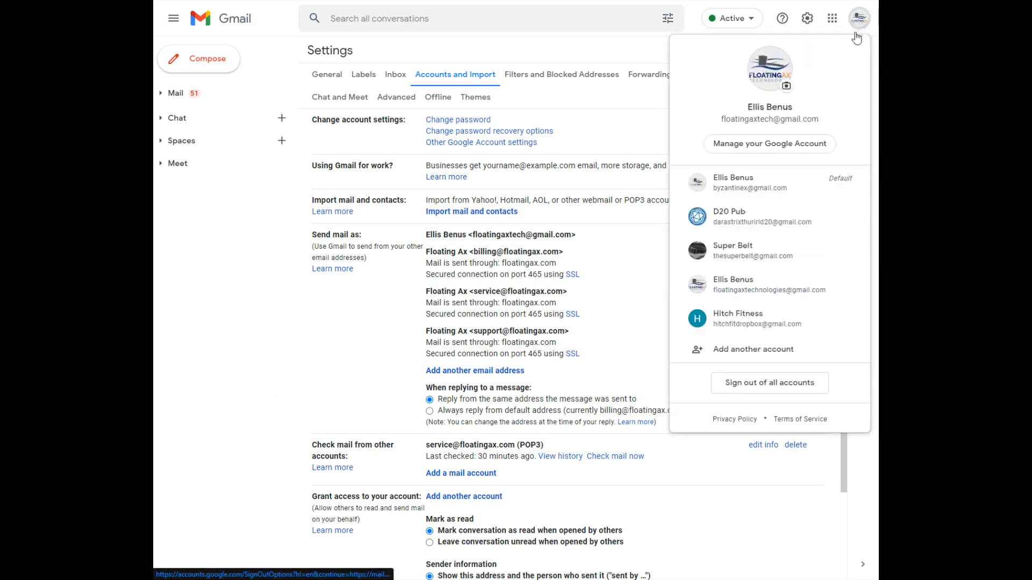
pyautogui.click(281, 386)
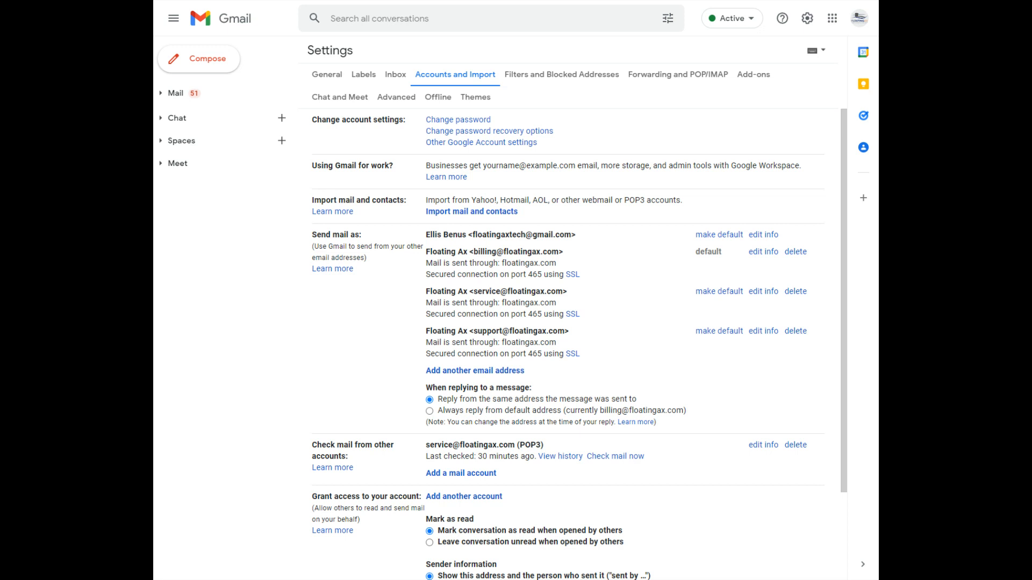
pyautogui.tripleClick(325, 235)
pyautogui.click(335, 239)
pyautogui.tripleClick(346, 445)
pyautogui.click(352, 441)
pyautogui.moveTo(478, 456); pyautogui.dragTo(536, 457)
pyautogui.click(504, 456)
# - Paste the new send-as address, name it Photographer, and keep it as an alias
pyautogui.click(473, 370)
pyautogui.moveTo(340, 15); pyautogui.dragTo(421, 101)
pyautogui.hotkey('alt', 'Tab')
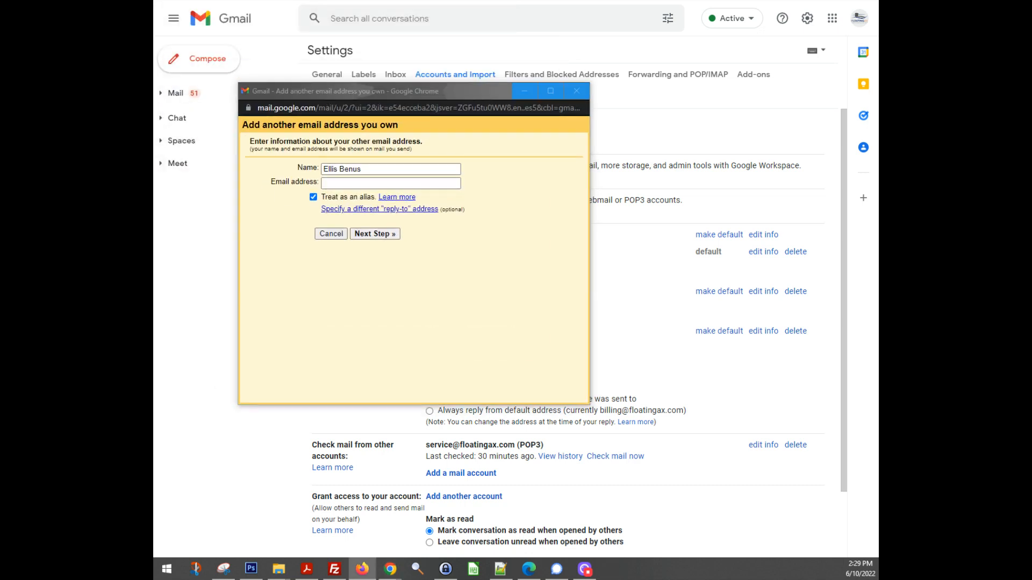
pyautogui.click(371, 180)
pyautogui.hotkey('ctrl', 'v')
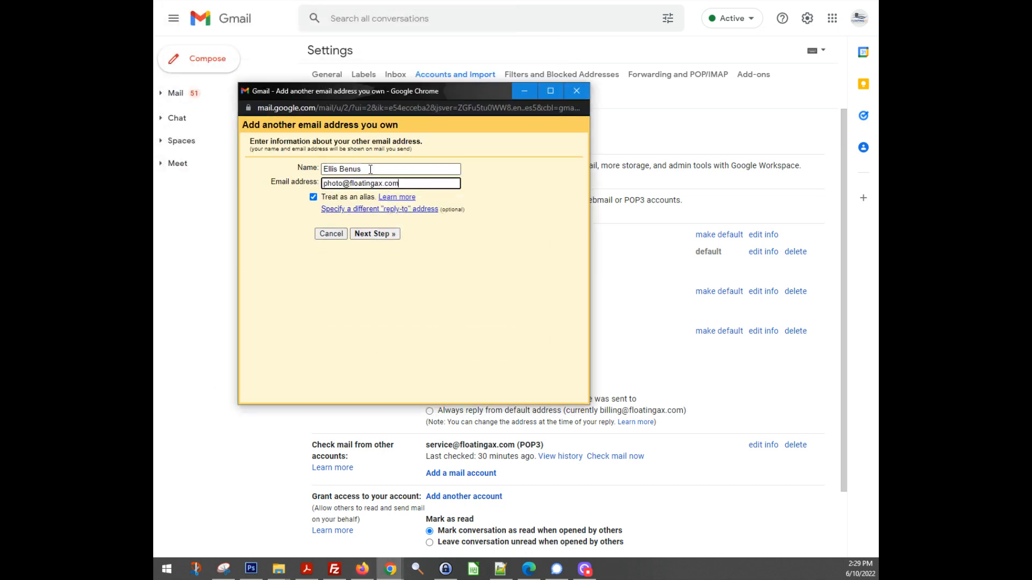
pyautogui.tripleClick(404, 169)
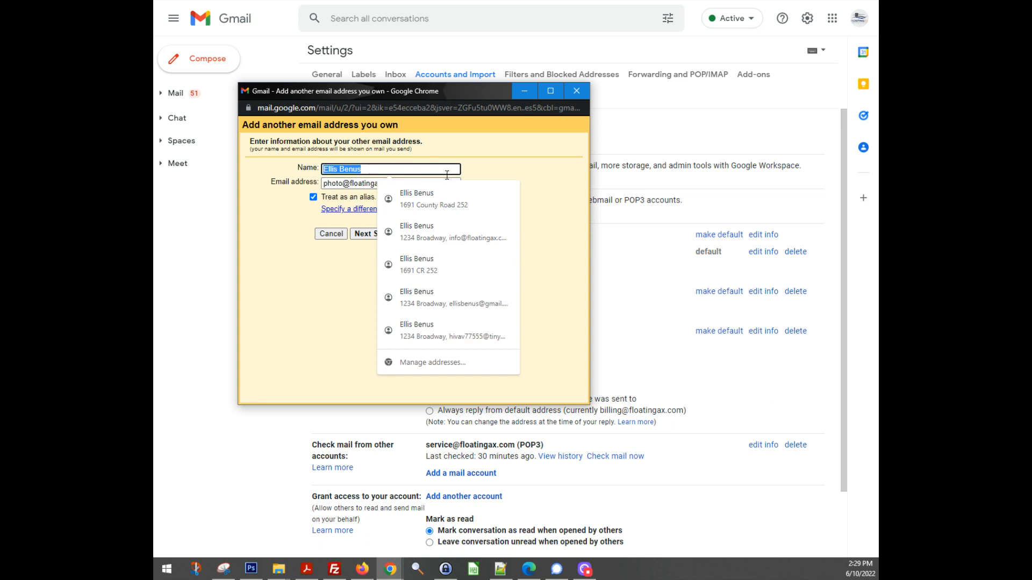
pyautogui.write('Photographer')
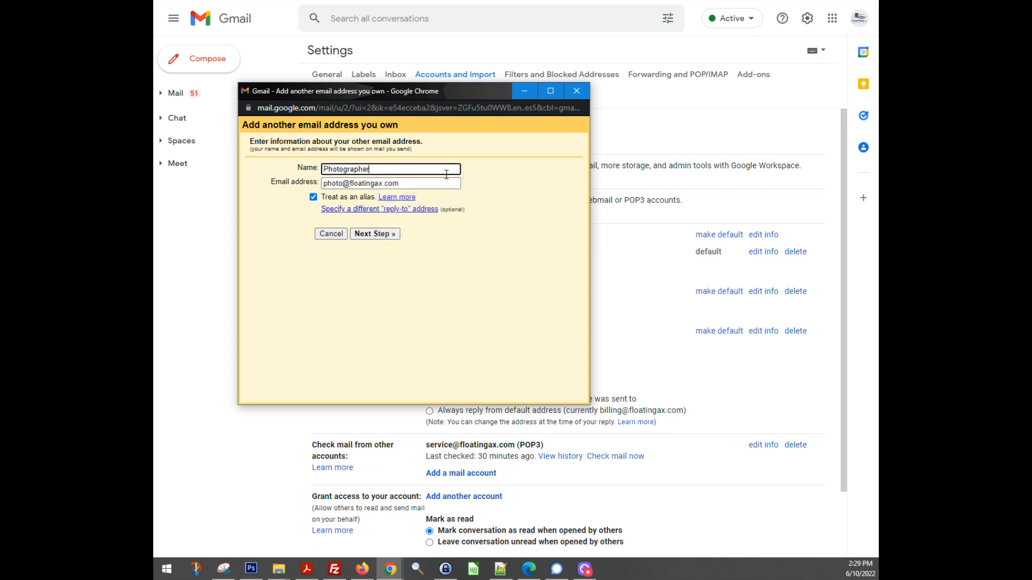
pyautogui.doubleClick(351, 183)
pyautogui.click(444, 182)
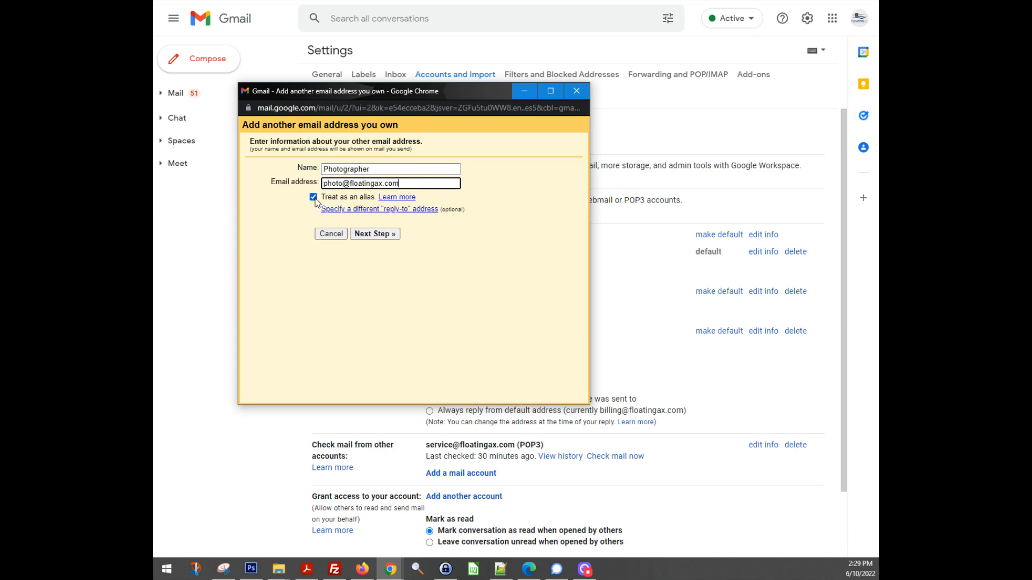
pyautogui.click(379, 235)
# - Paste the mailbox password and set the SMTP server to mail.floatingax.com
pyautogui.hotkey('alt', 'Tab')
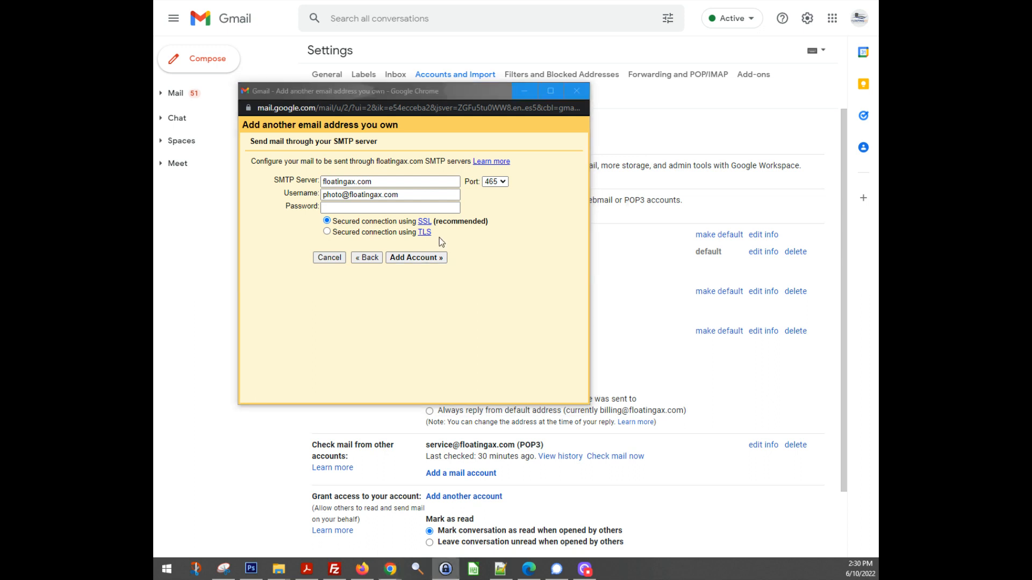
pyautogui.click(373, 209)
pyautogui.hotkey('ctrl', 'v')
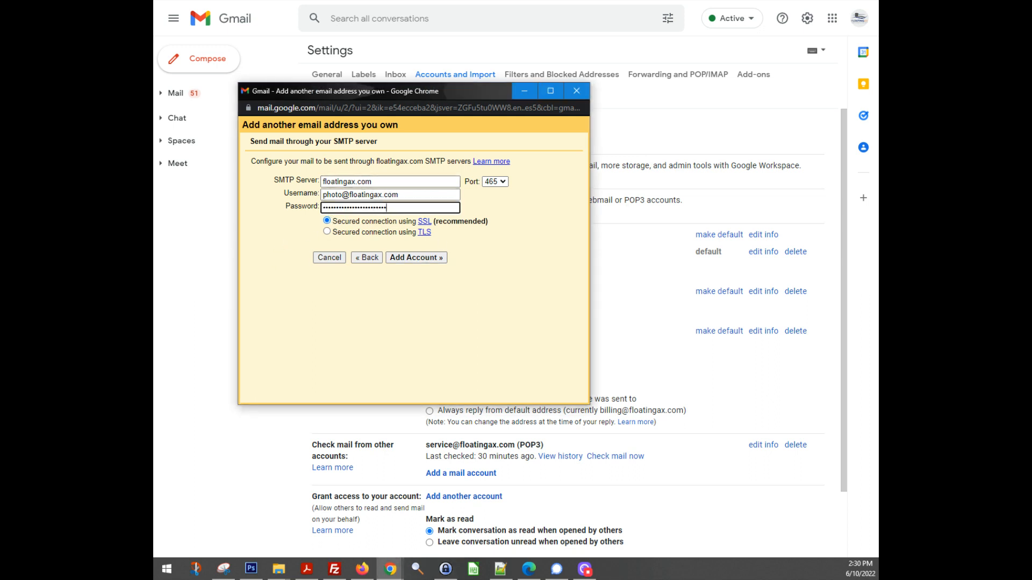
pyautogui.hotkey('alt', 'Tab')
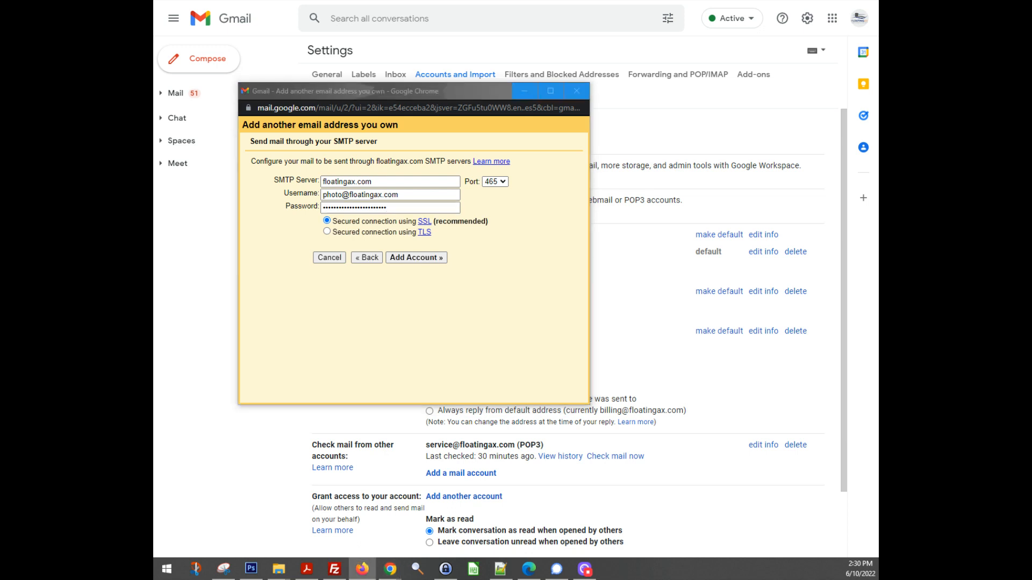
pyautogui.click(382, 182)
pyautogui.hotkey('ctrl', 'a')
pyautogui.write('mail.floatingax.com')
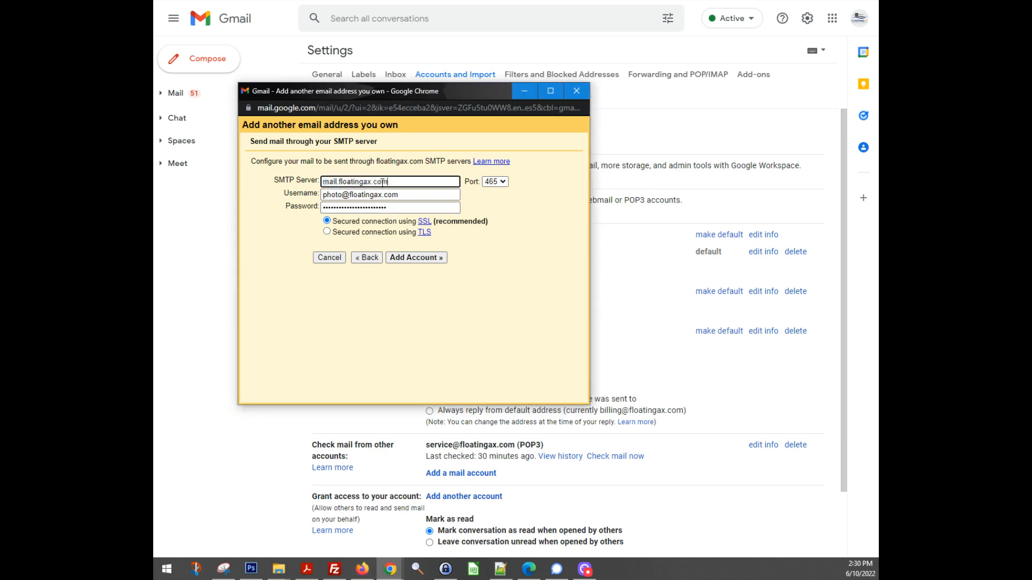
# - Check the server name and username, keeping port 465 with SSL
pyautogui.doubleClick(336, 182)
pyautogui.click(338, 182)
pyautogui.moveTo(339, 182); pyautogui.dragTo(408, 182)
pyautogui.click(409, 182)
pyautogui.moveTo(323, 195); pyautogui.dragTo(413, 196)
pyautogui.click(412, 196)
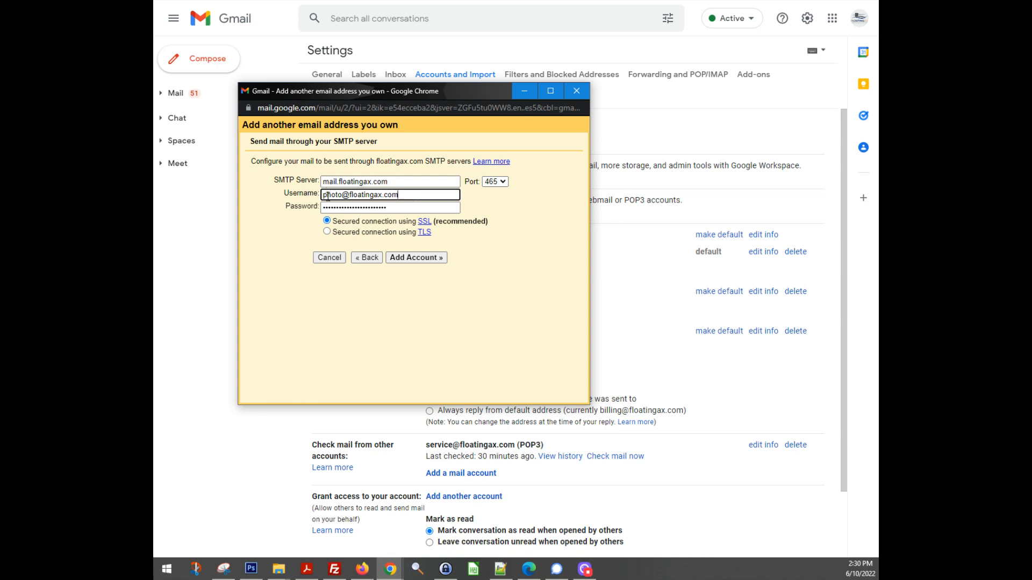
pyautogui.moveTo(342, 195); pyautogui.dragTo(323, 195)
pyautogui.click(417, 196)
# - Add the account to send the confirmation email, then open that email in webmail
pyautogui.click(409, 261)
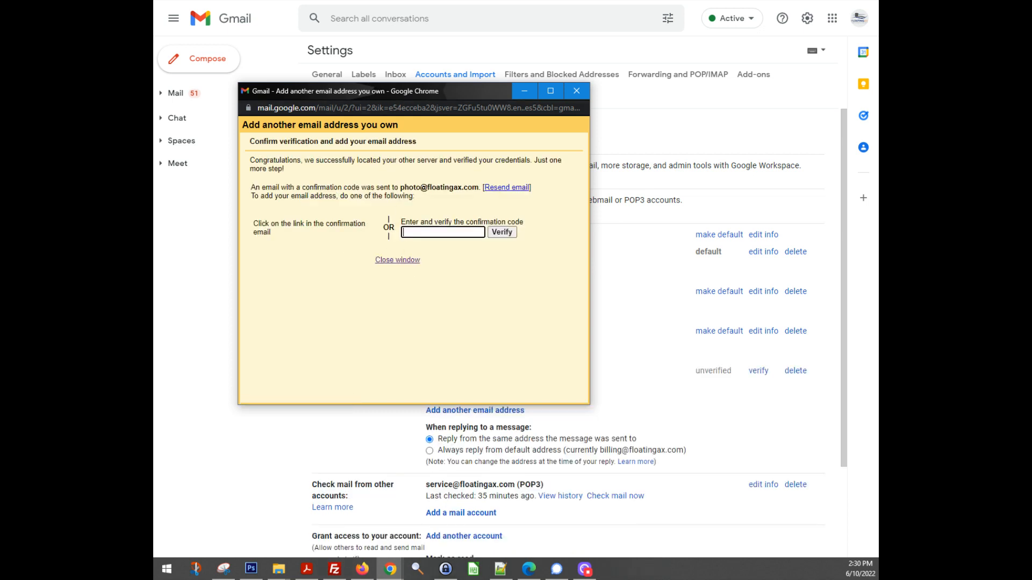
pyautogui.hotkey('alt', 'Tab')
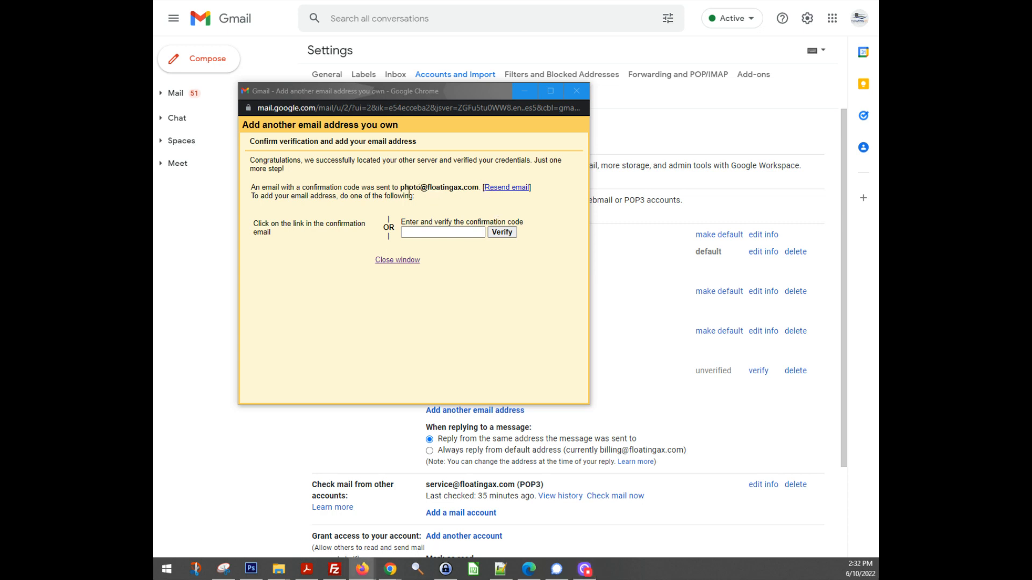
pyautogui.moveTo(402, 188); pyautogui.dragTo(477, 188)
pyautogui.click(477, 188)
pyautogui.moveTo(420, 101); pyautogui.dragTo(549, 144)
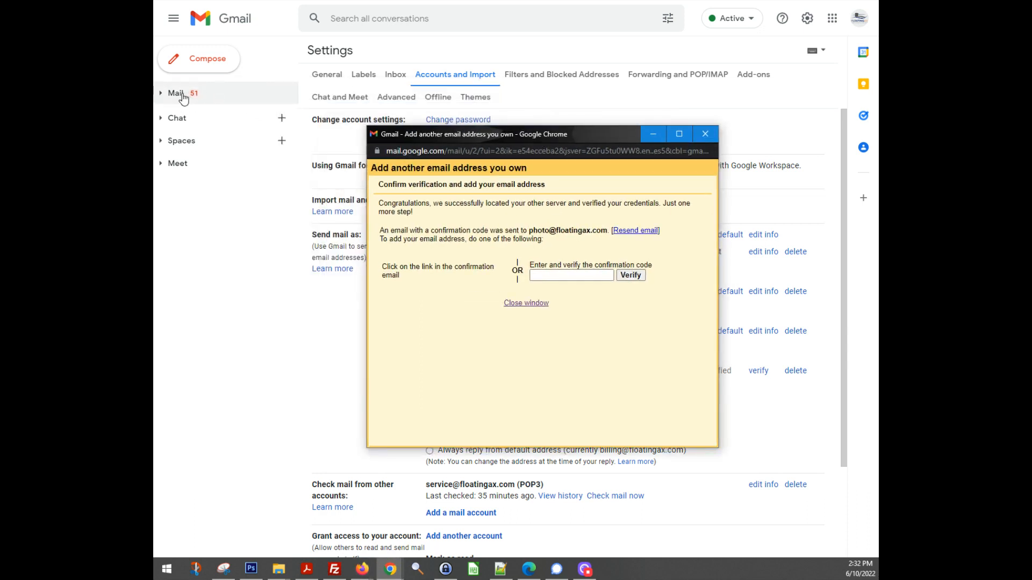
pyautogui.moveTo(540, 140); pyautogui.dragTo(502, 103)
pyautogui.click(362, 569)
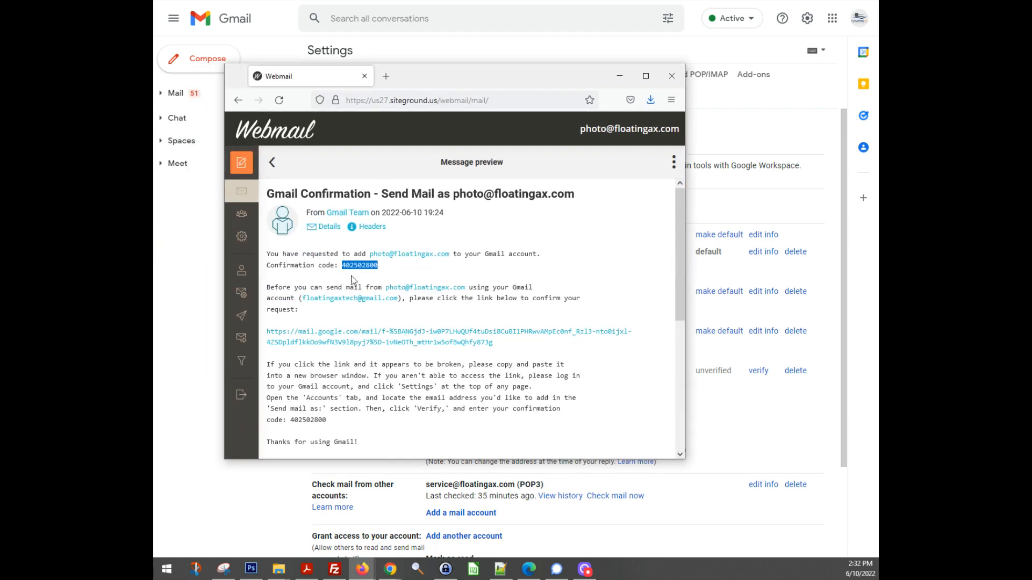
pyautogui.moveTo(430, 74); pyautogui.dragTo(3, 81)
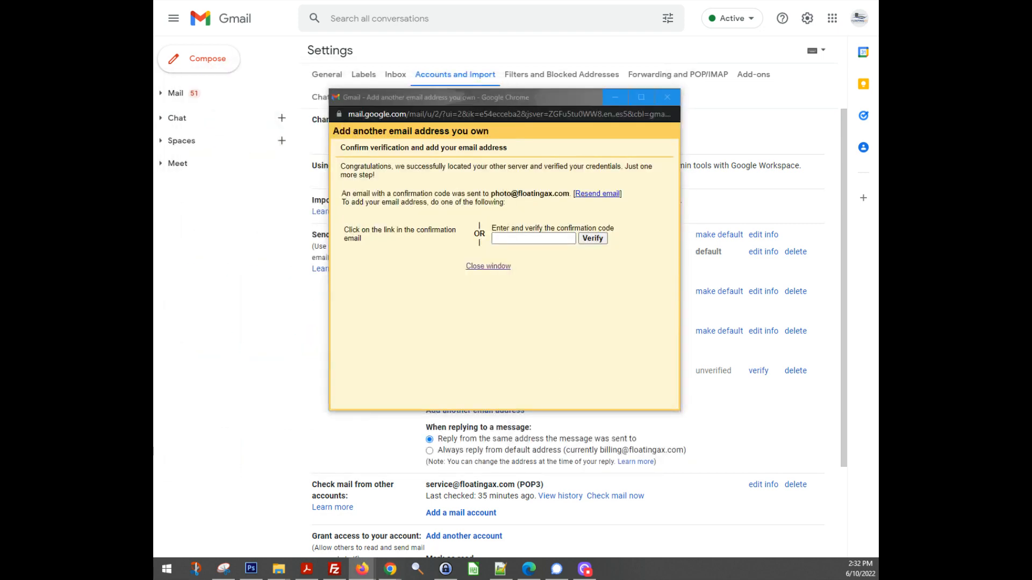
# - Paste the confirmation code and verify the Photographer address
pyautogui.click(532, 238)
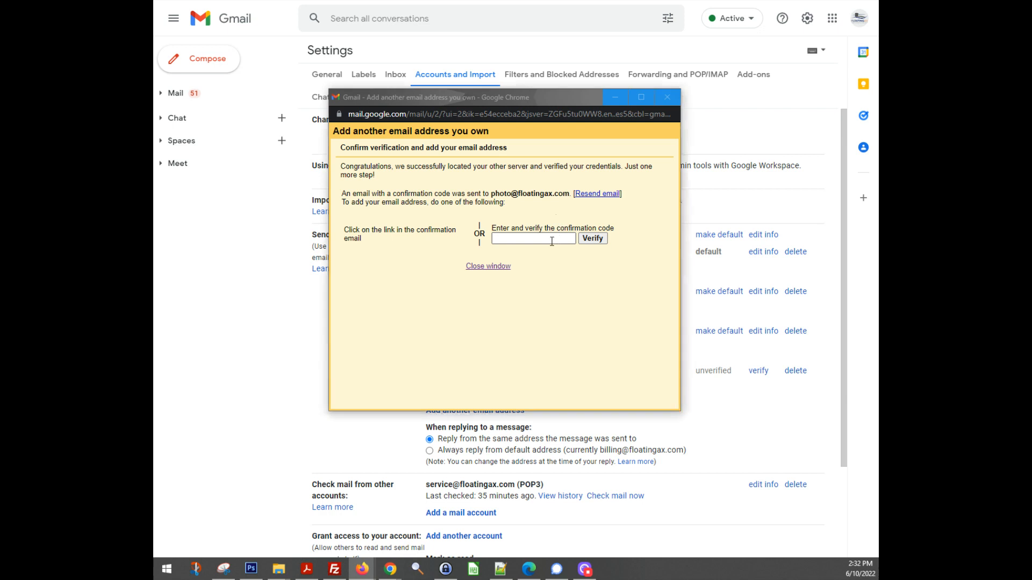
pyautogui.click(594, 241)
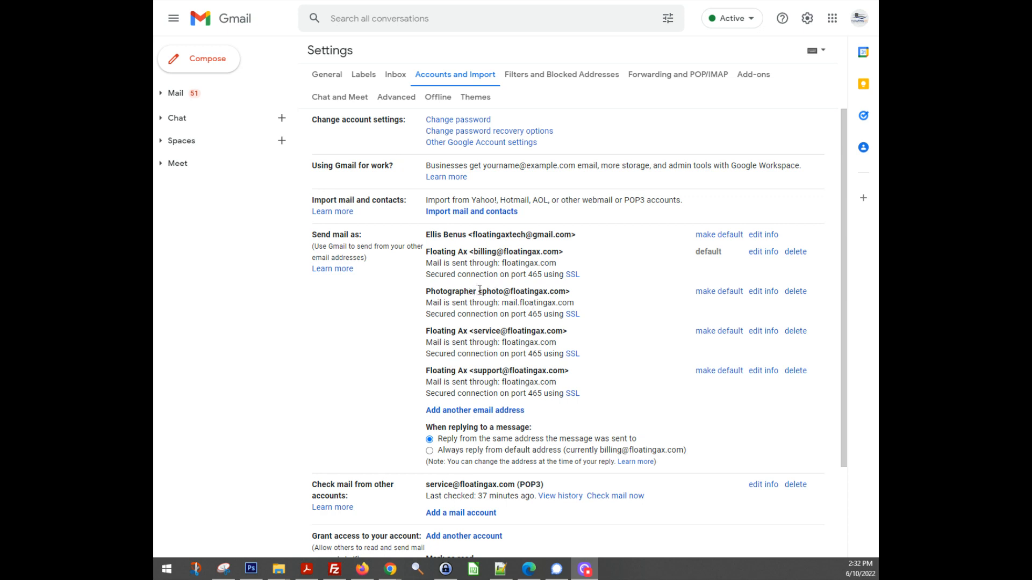
# - Confirm Photographer is listed, then choose Add a mail account under Check mail from other accounts
pyautogui.moveTo(481, 291); pyautogui.dragTo(567, 292)
pyautogui.hotkey('ctrl', 'c')
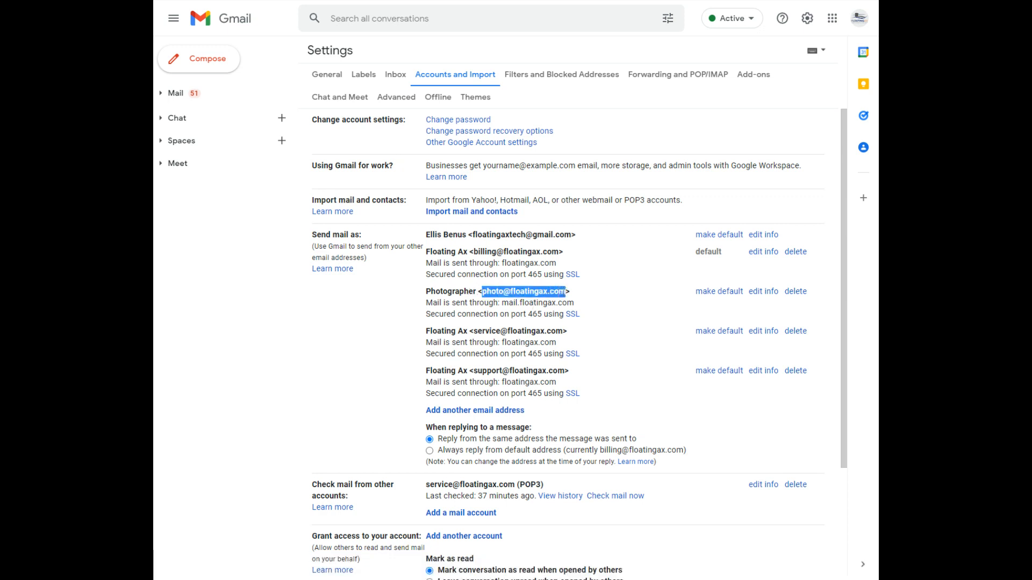
pyautogui.click(527, 293)
pyautogui.tripleClick(336, 234)
pyautogui.click(337, 235)
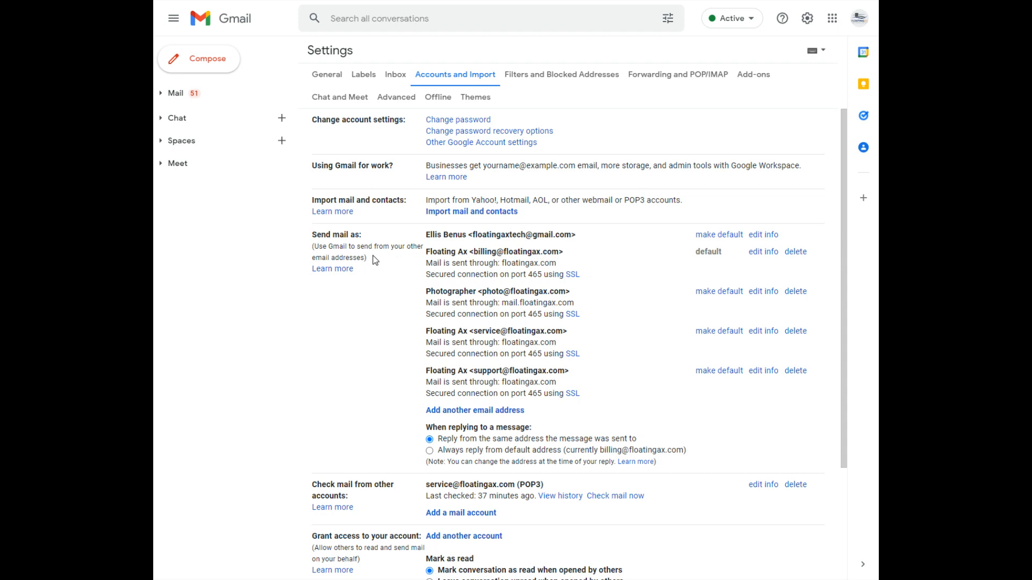
pyautogui.scroll(-3, 376, 268)
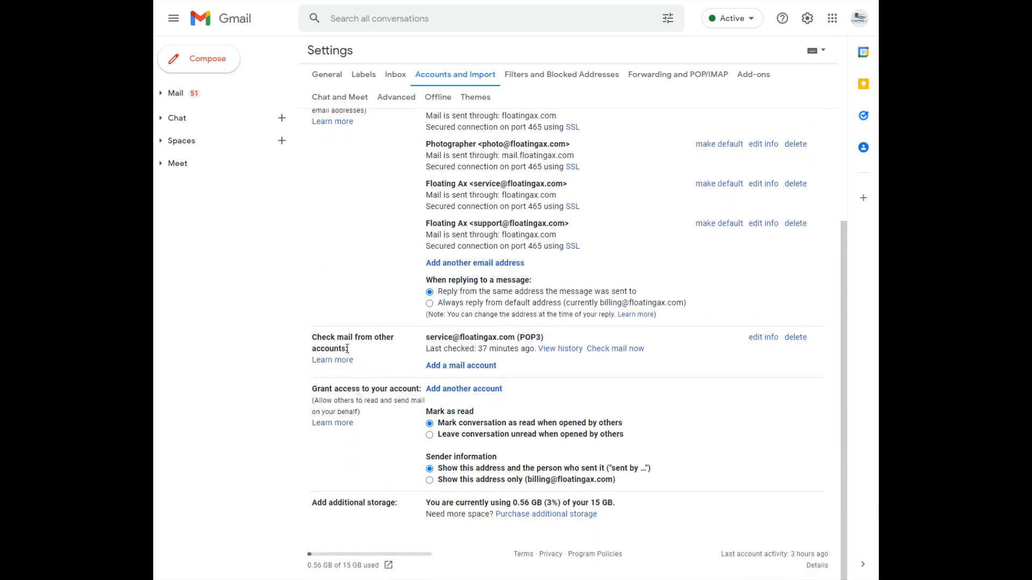
pyautogui.tripleClick(318, 337)
pyautogui.click(363, 344)
pyautogui.click(450, 370)
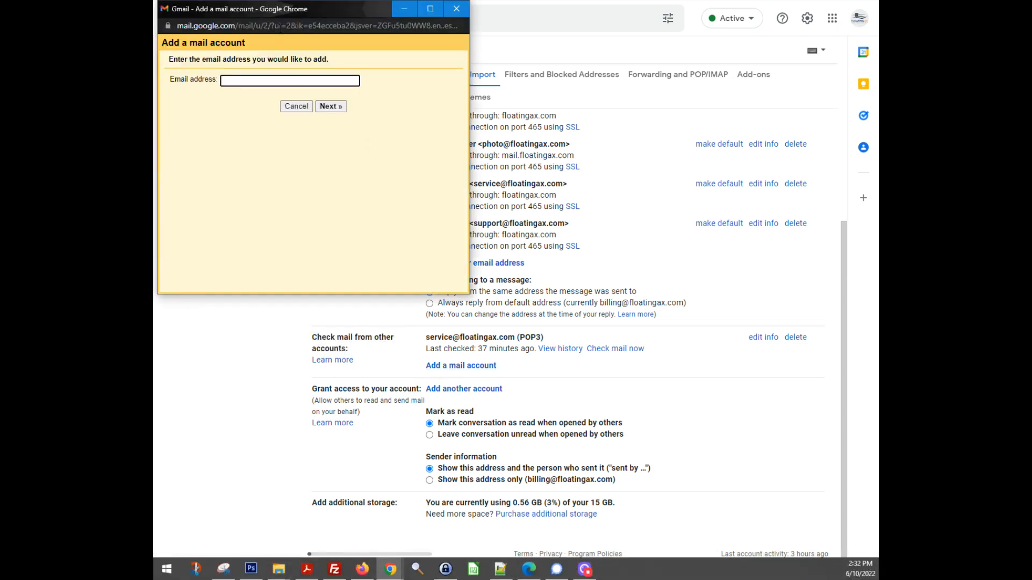
pyautogui.moveTo(263, 11); pyautogui.dragTo(306, 64)
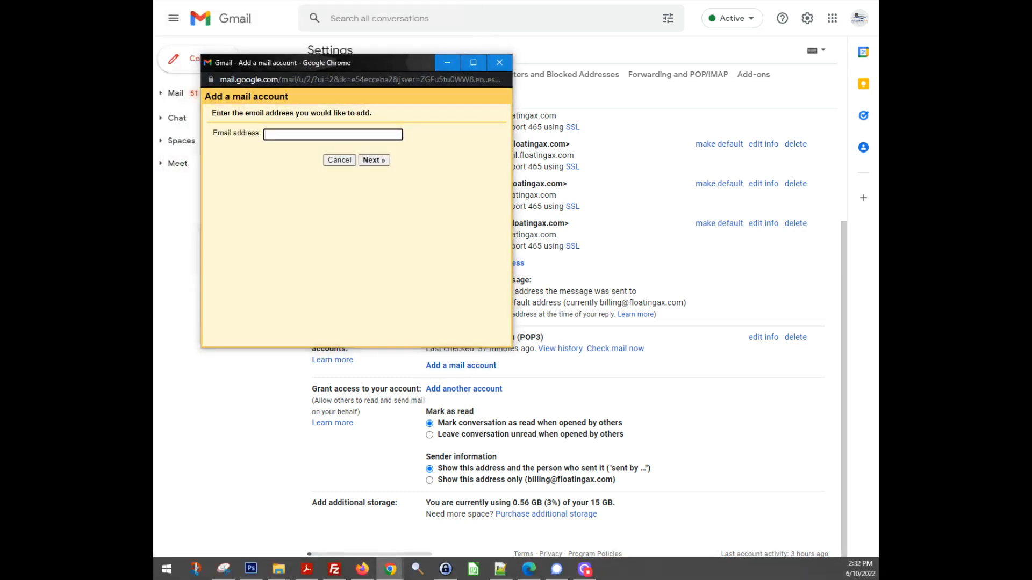
pyautogui.click(445, 569)
pyautogui.click(303, 135)
pyautogui.click(434, 155)
pyautogui.click(366, 162)
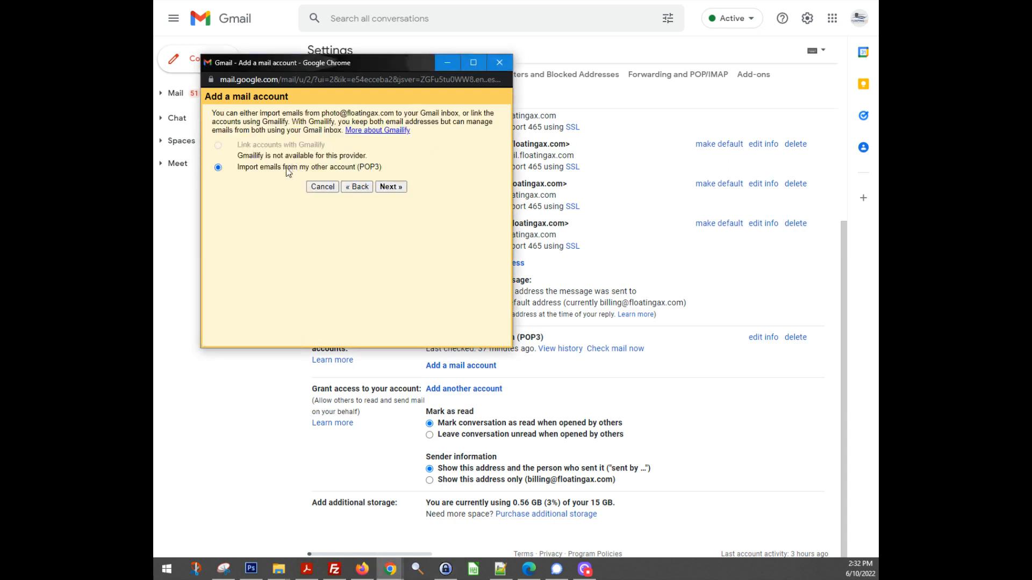
pyautogui.click(391, 187)
# - Use the full address as username, paste the password, and set port 995
pyautogui.doubleClick(332, 145)
pyautogui.hotkey('ctrl', 'v')
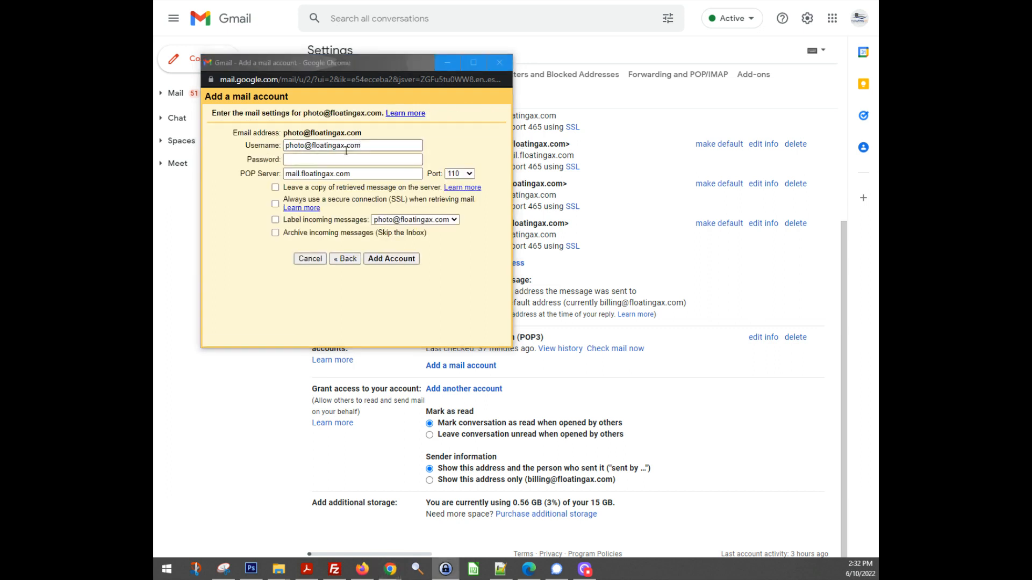
pyautogui.click(357, 150)
pyautogui.click(389, 156)
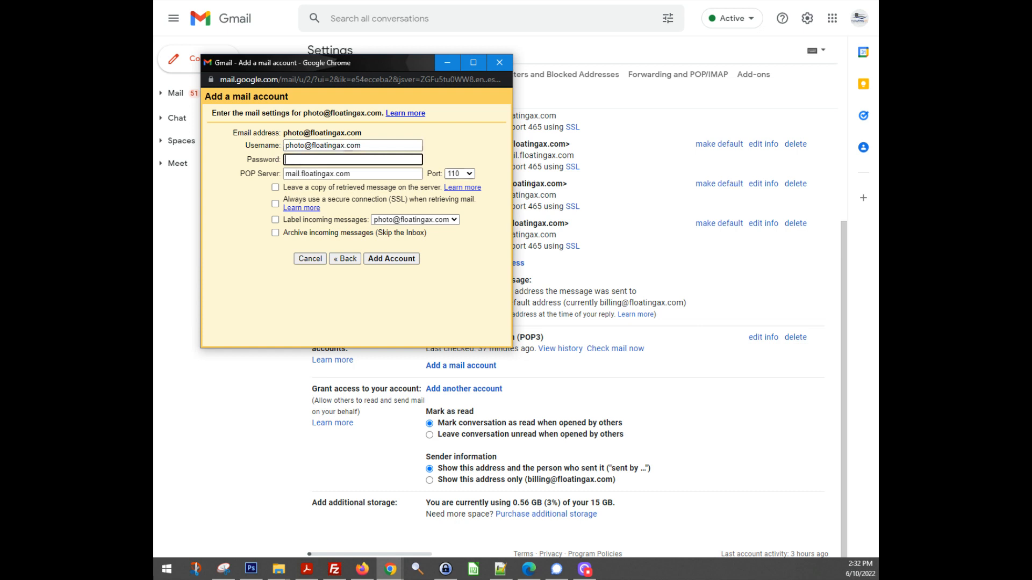
pyautogui.click(371, 159)
pyautogui.hotkey('ctrl', 'v')
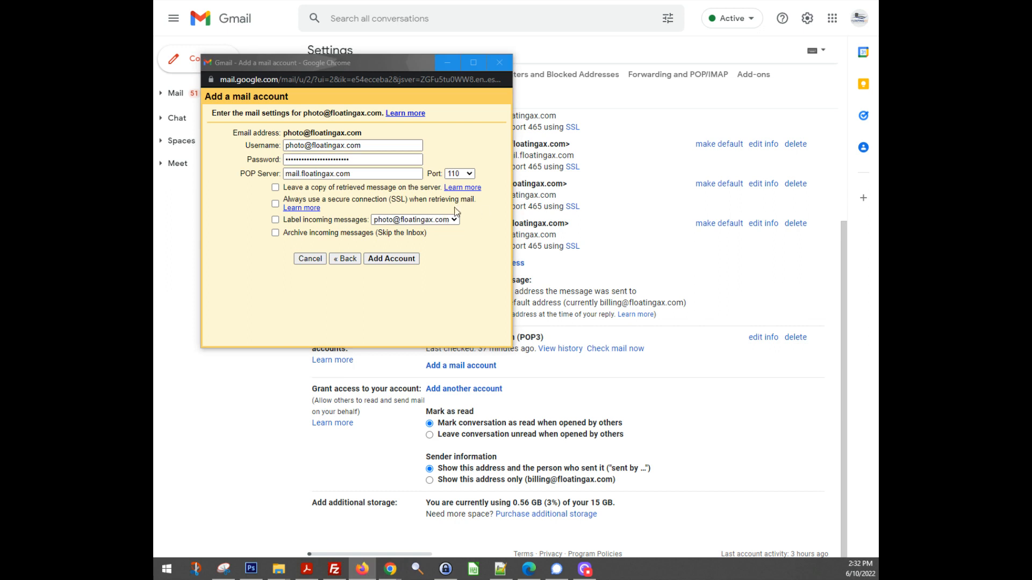
pyautogui.click(465, 175)
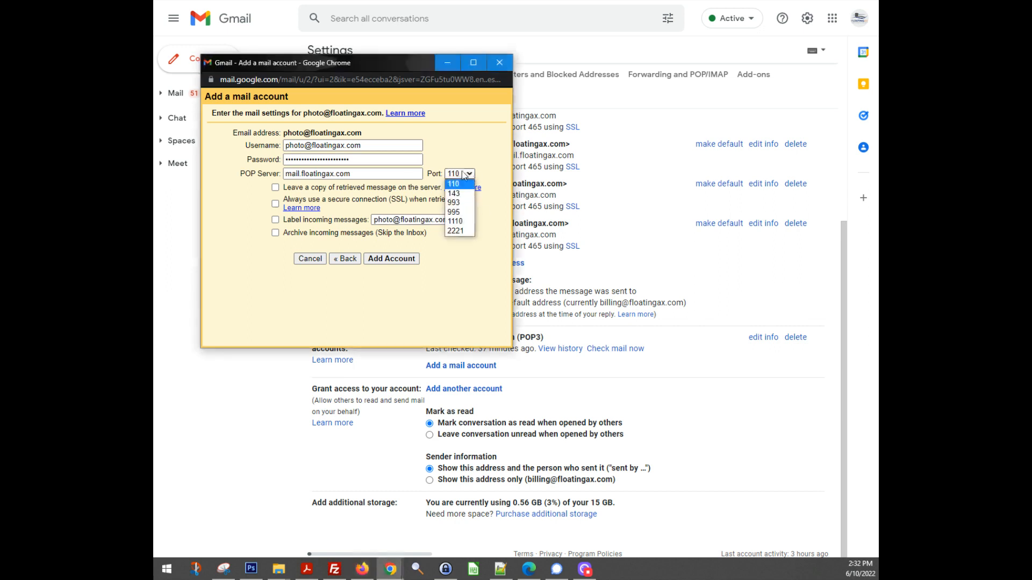
pyautogui.click(457, 213)
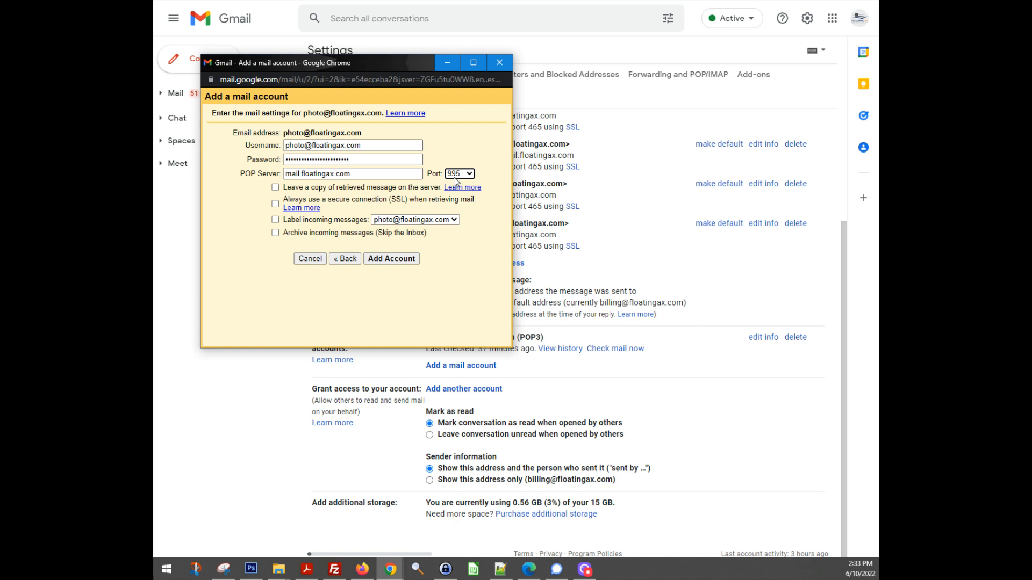
# - Turn on Always use SSL, leaving copies off the server
pyautogui.click(335, 201)
pyautogui.click(294, 189)
pyautogui.click(325, 192)
pyautogui.moveTo(375, 62); pyautogui.dragTo(392, 78)
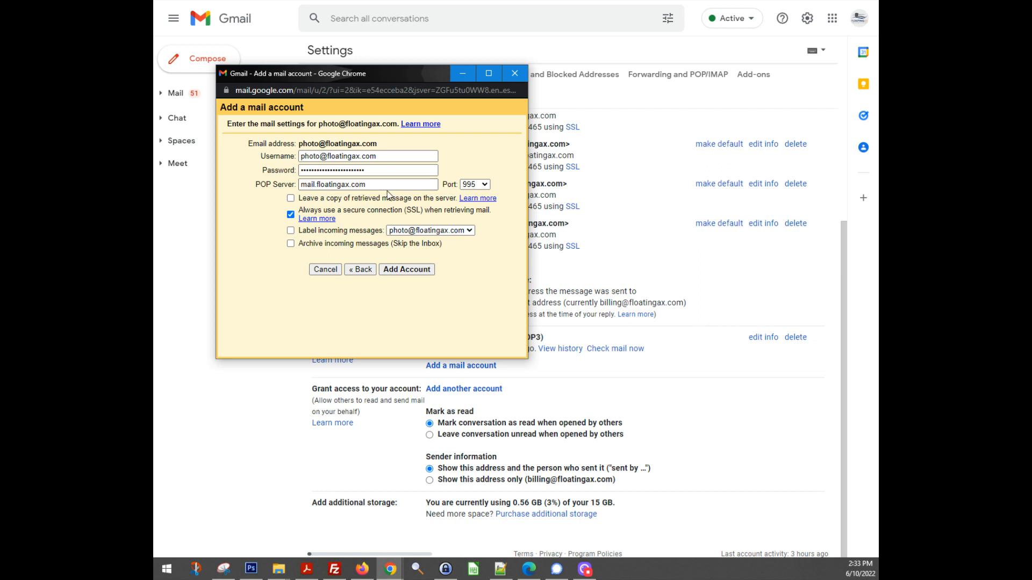
# - Label incoming messages with a new label named Photos
pyautogui.click(430, 231)
pyautogui.click(438, 241)
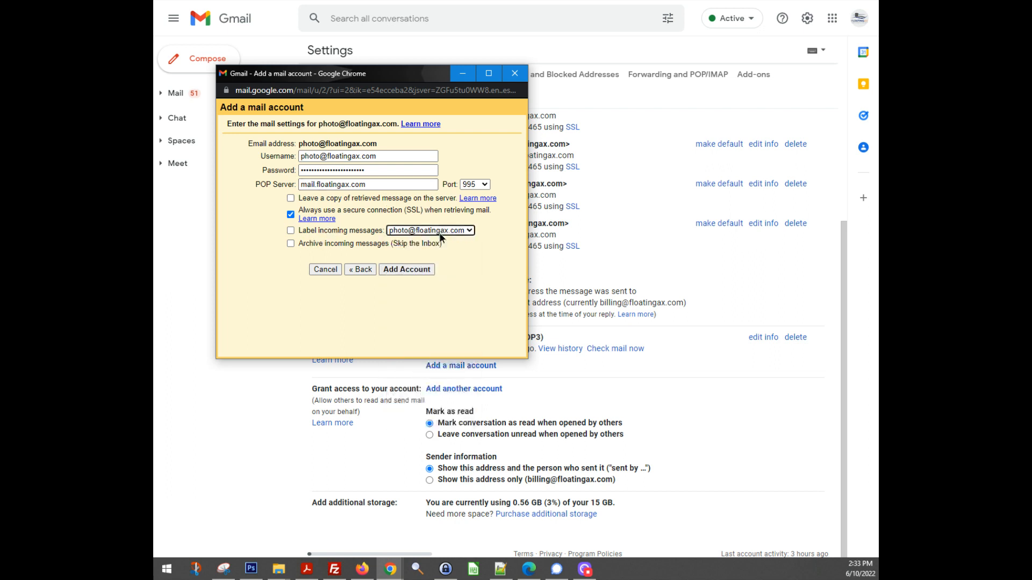
pyautogui.click(338, 231)
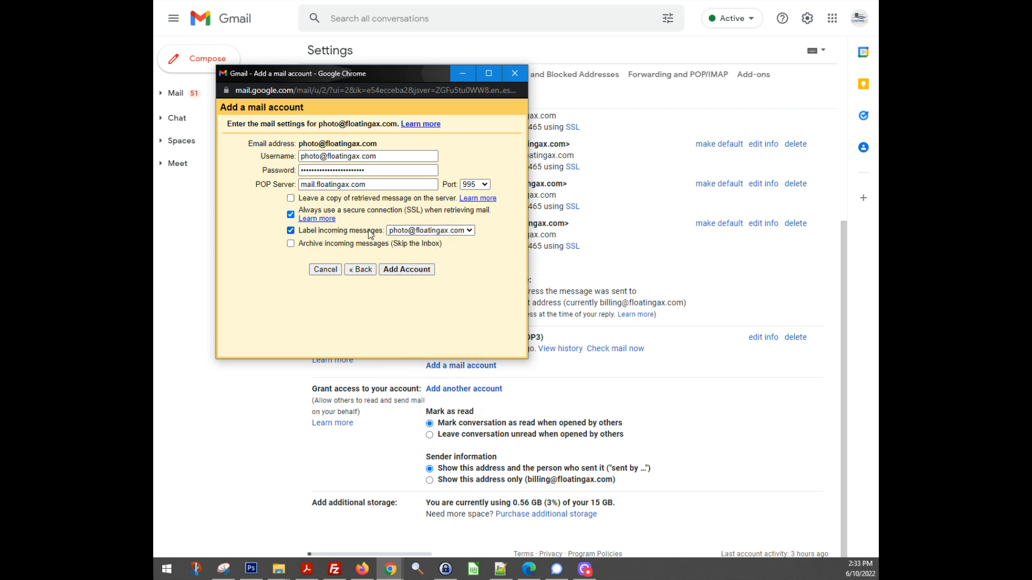
pyautogui.click(413, 231)
pyautogui.click(429, 232)
pyautogui.click(431, 232)
pyautogui.moveTo(469, 315); pyautogui.dragTo(469, 371)
pyautogui.click(421, 420)
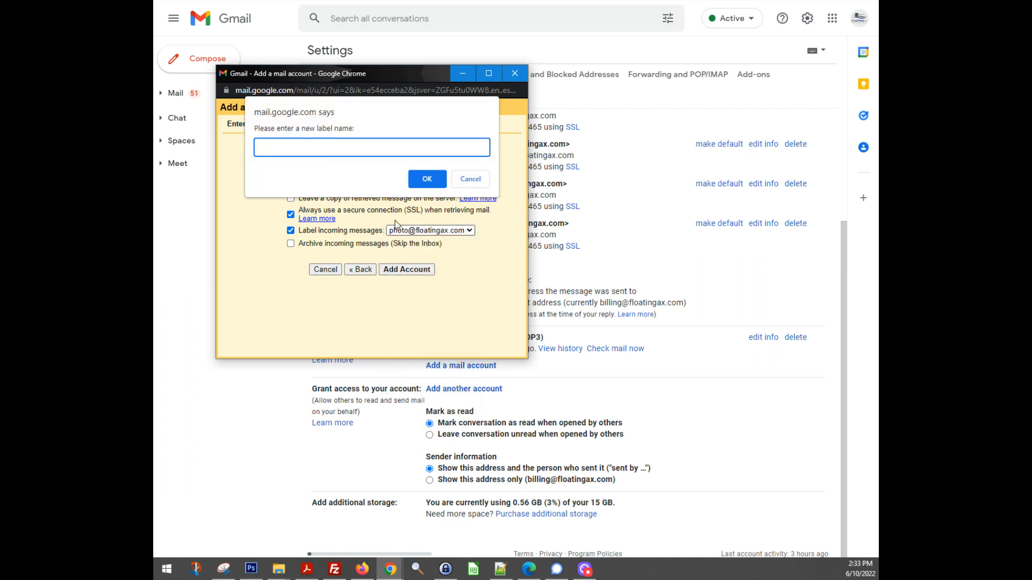
pyautogui.write('Photos')
pyautogui.click(426, 179)
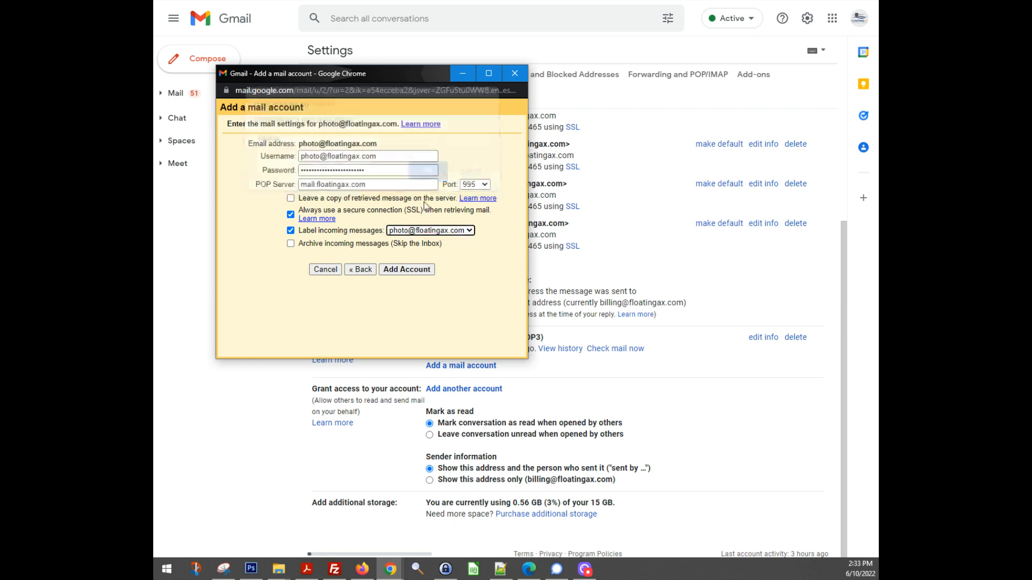
# - Check the username and add the POP3 account
pyautogui.tripleClick(321, 156)
pyautogui.click(336, 156)
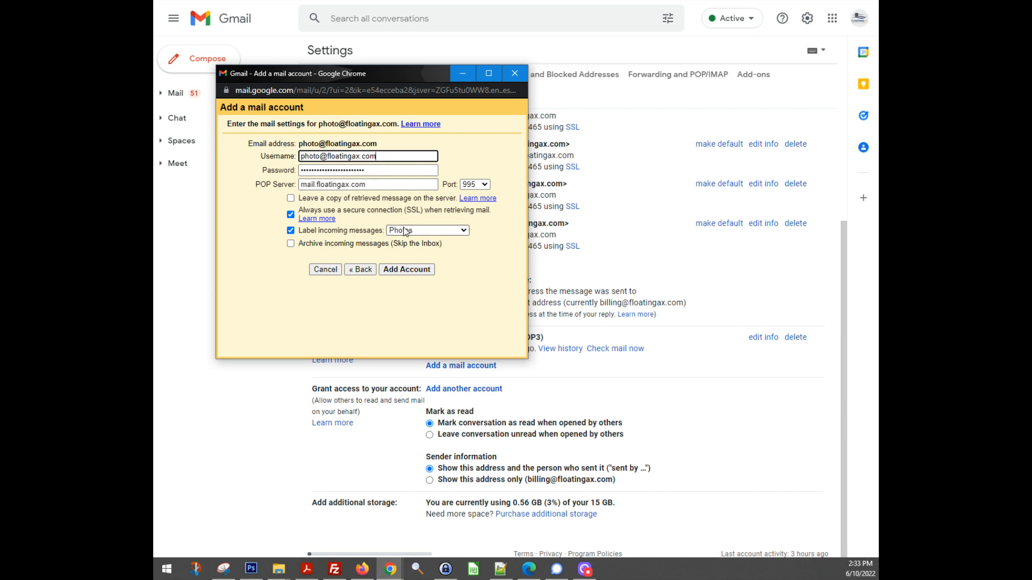
pyautogui.click(411, 273)
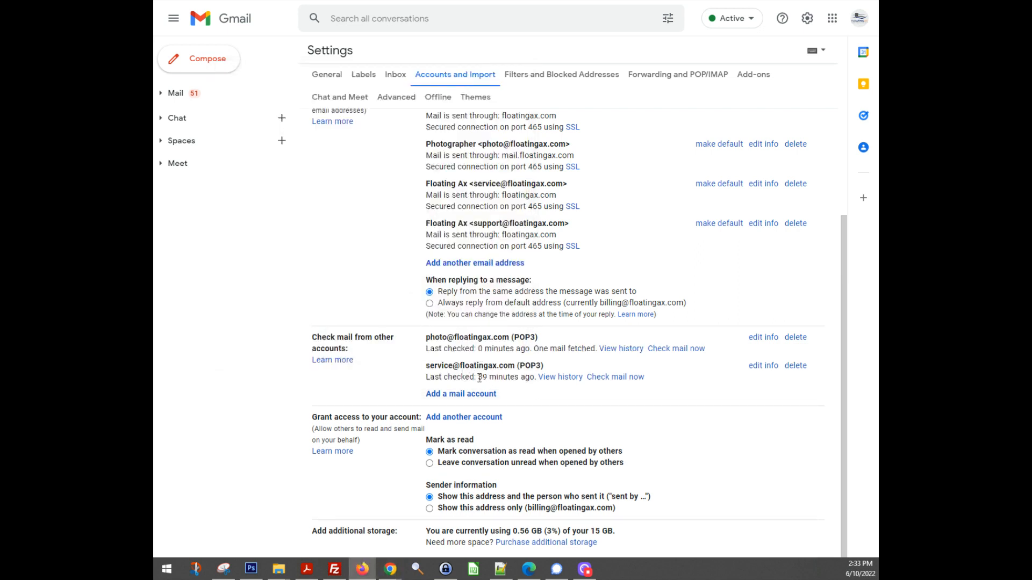
pyautogui.moveTo(534, 349); pyautogui.dragTo(596, 349)
pyautogui.click(591, 349)
pyautogui.scroll(3, 591, 350)
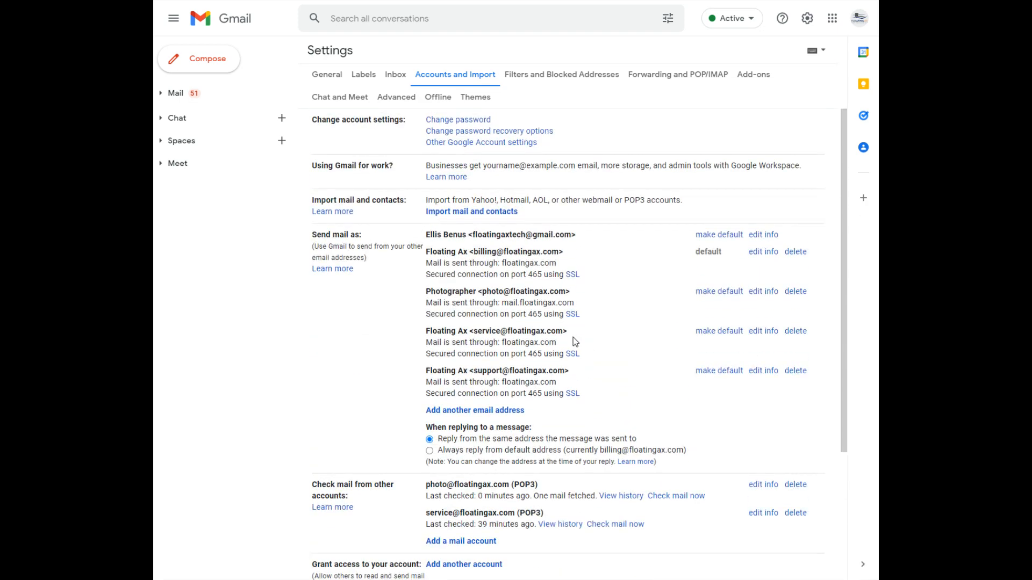
pyautogui.click(213, 62)
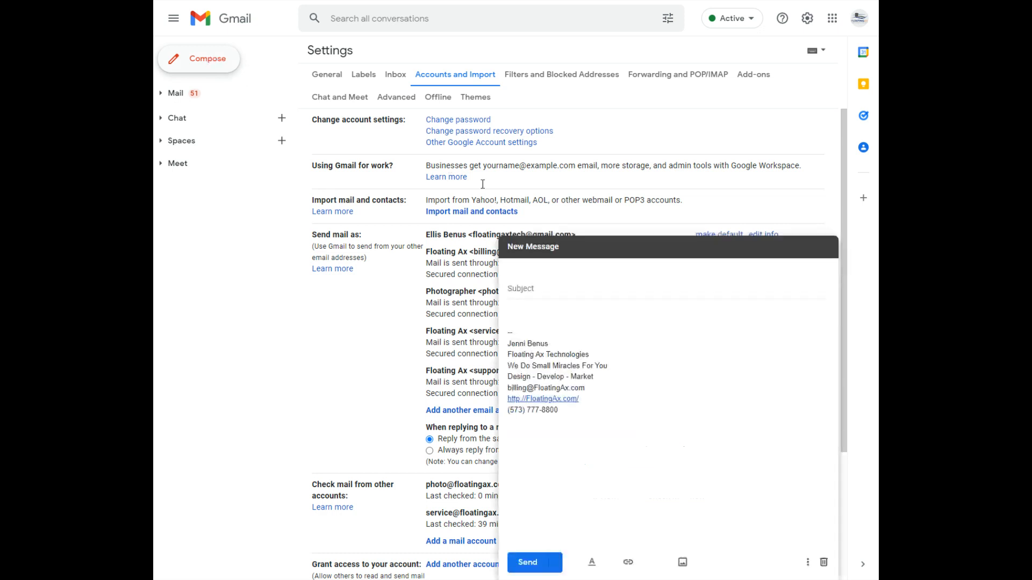
pyautogui.click(583, 270)
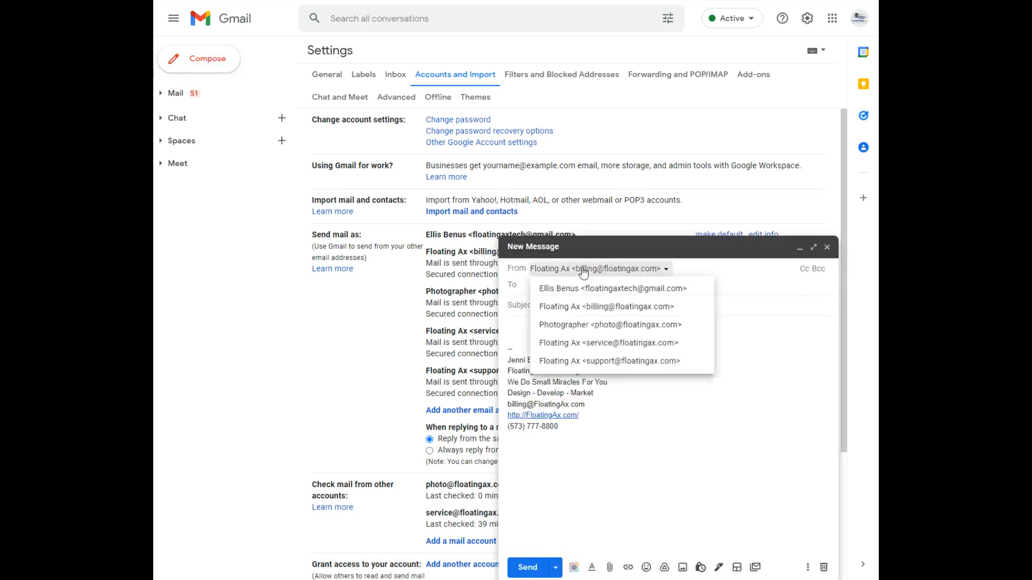
pyautogui.click(607, 325)
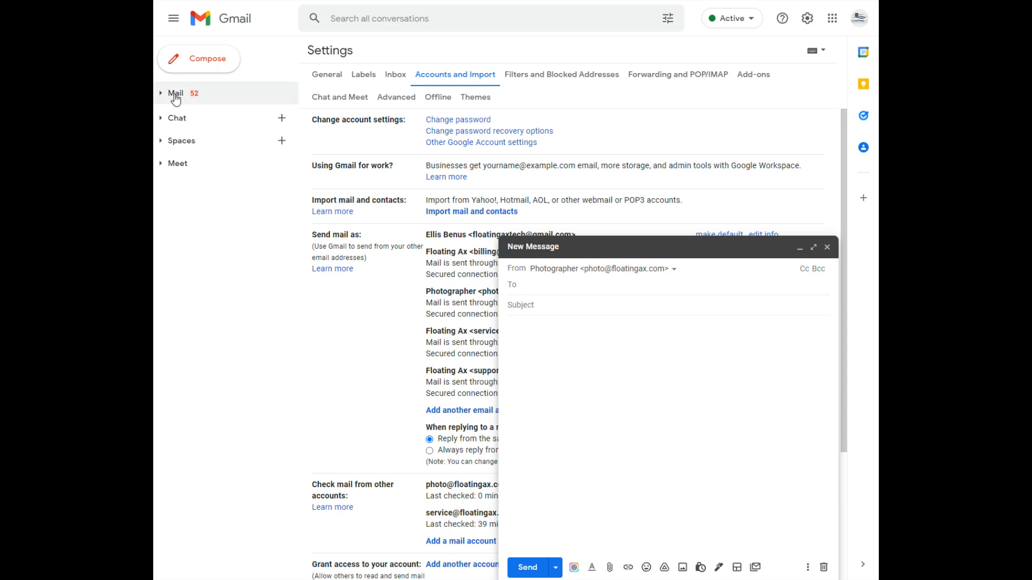
pyautogui.click(824, 568)
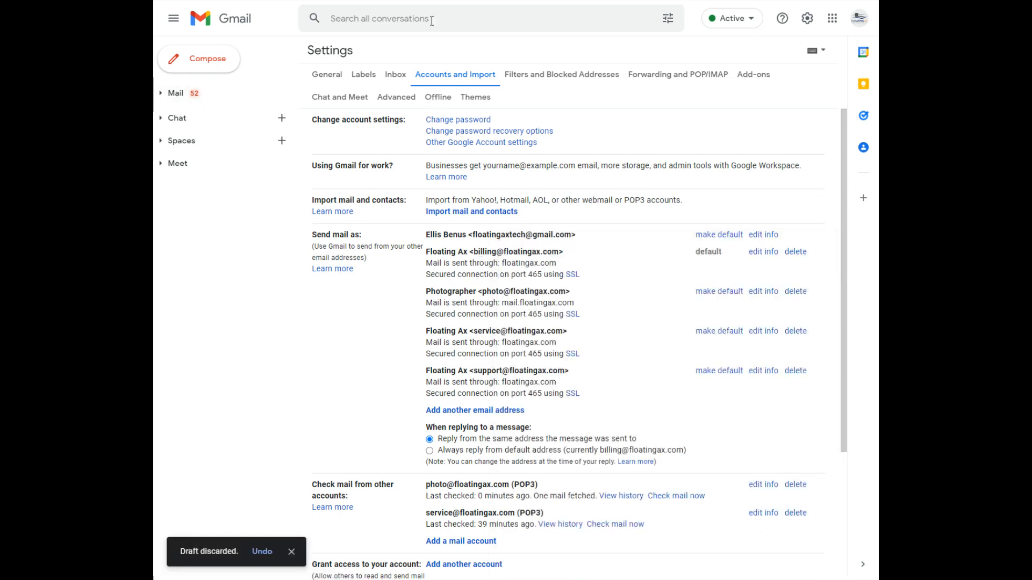
pyautogui.hotkey('ctrl', 't')
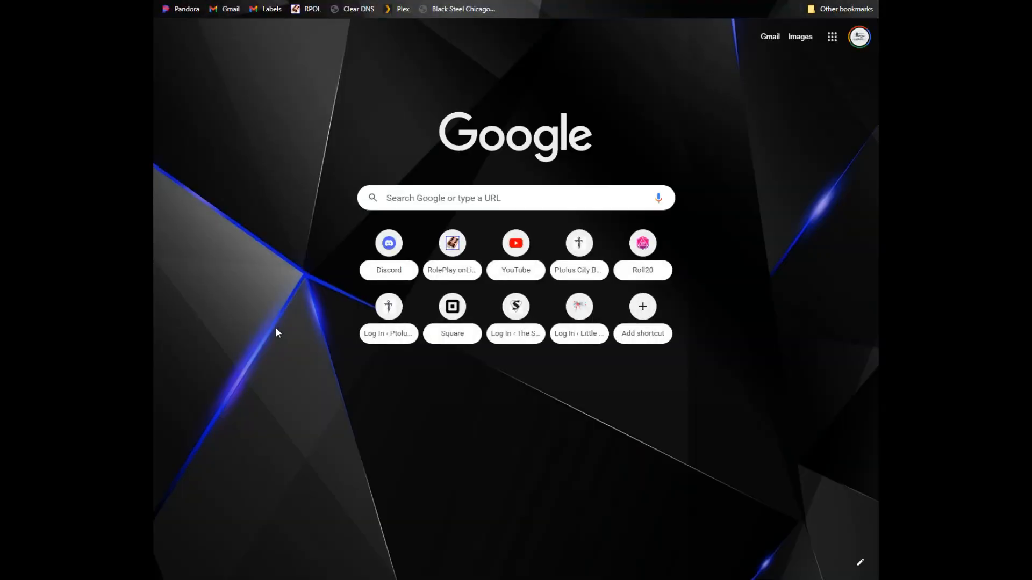
pyautogui.click(437, 196)
pyautogui.press('F11')
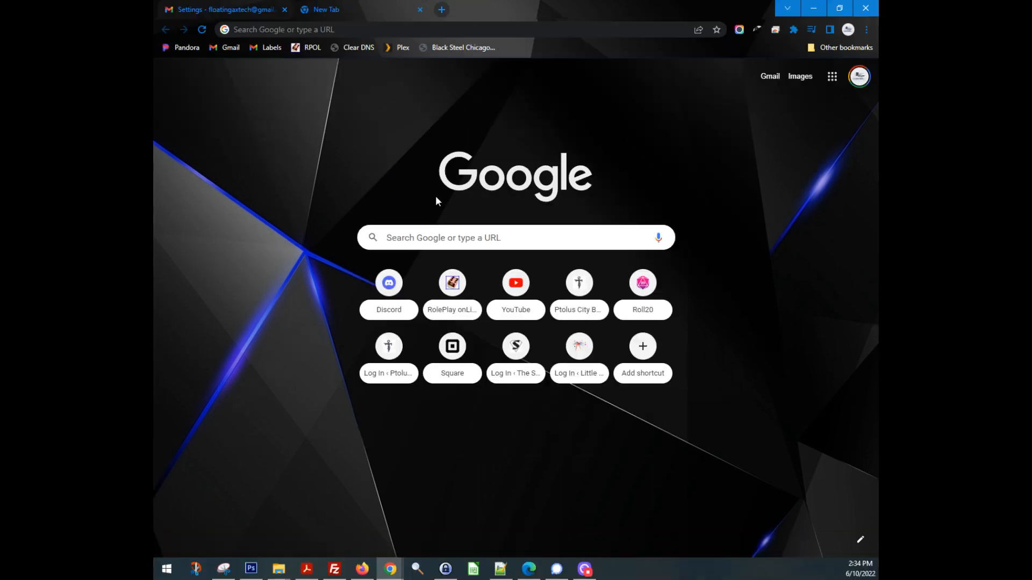
pyautogui.write('floatin')
pyautogui.press('Return')
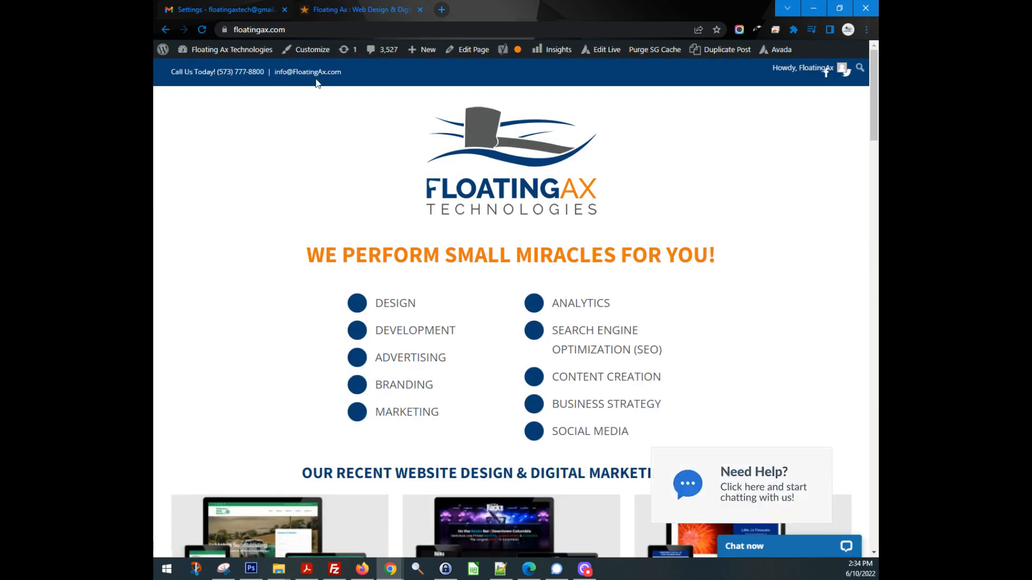
pyautogui.click(420, 11)
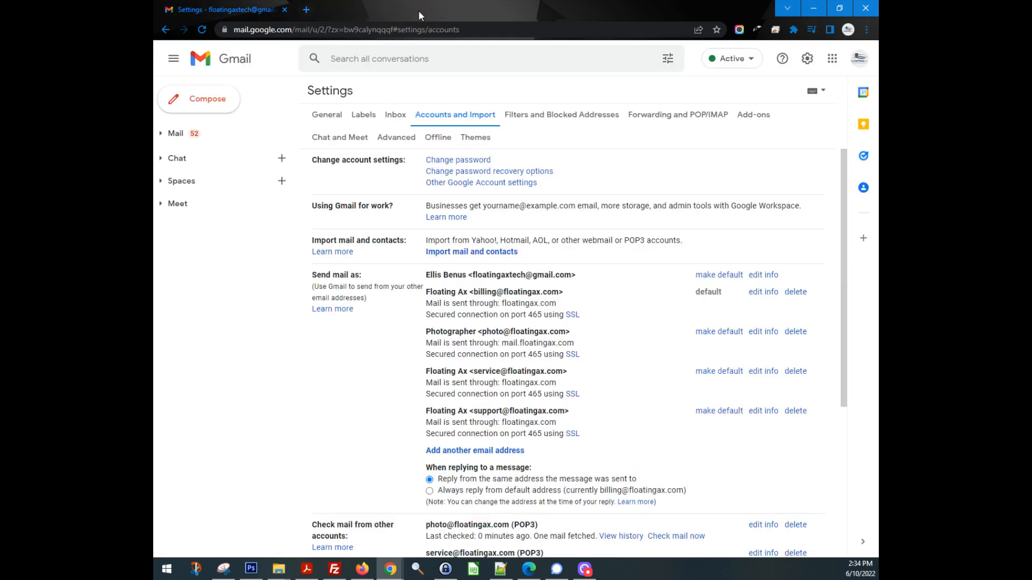